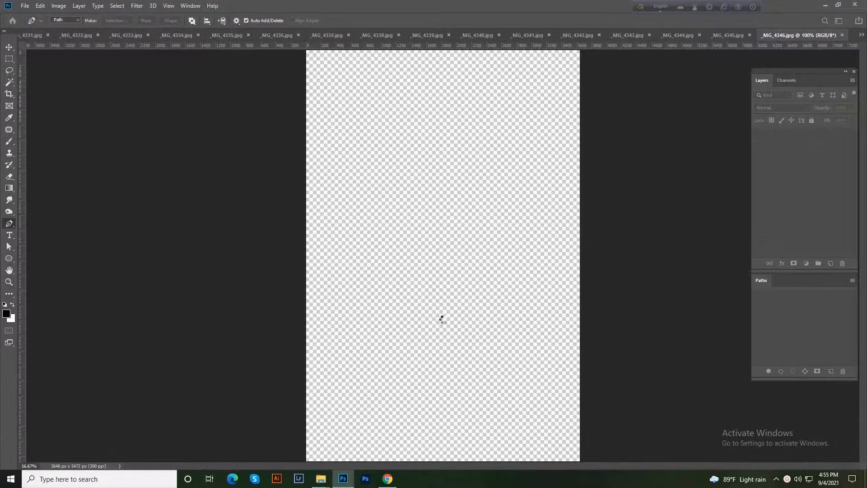
right_click(442, 318)
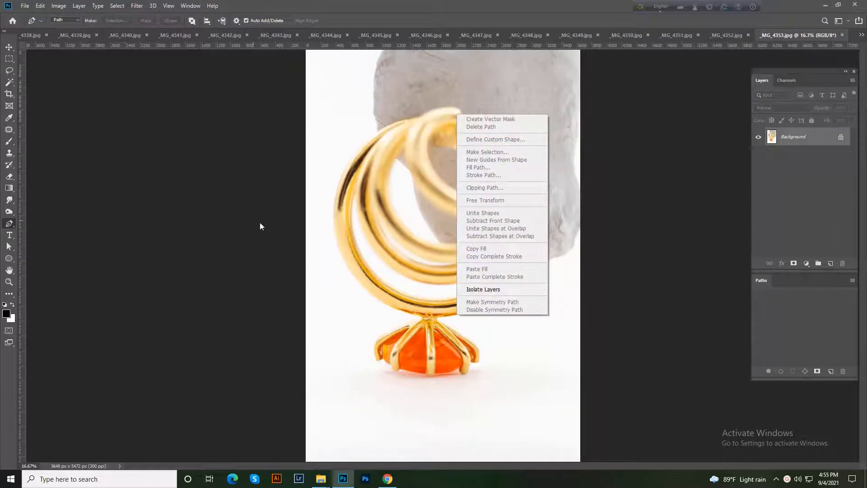
click(751, 236)
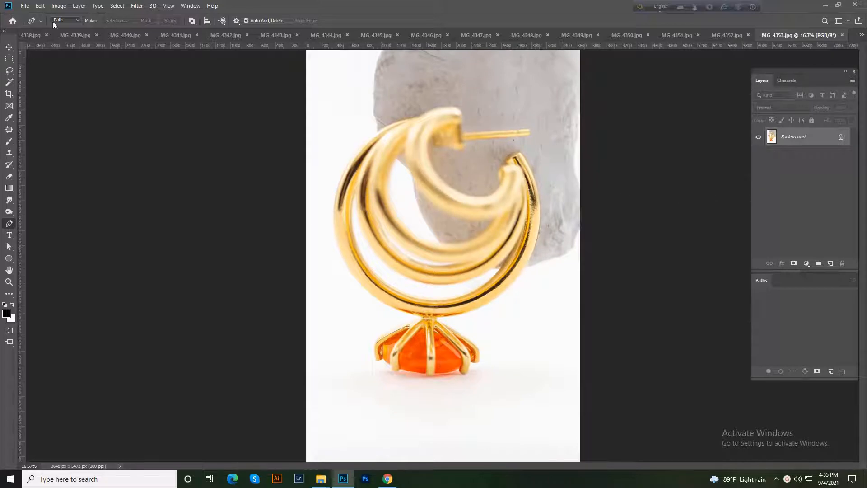
Load all the open earring photos as layers into a single stacked document
click(25, 5)
mouse_move(50, 217)
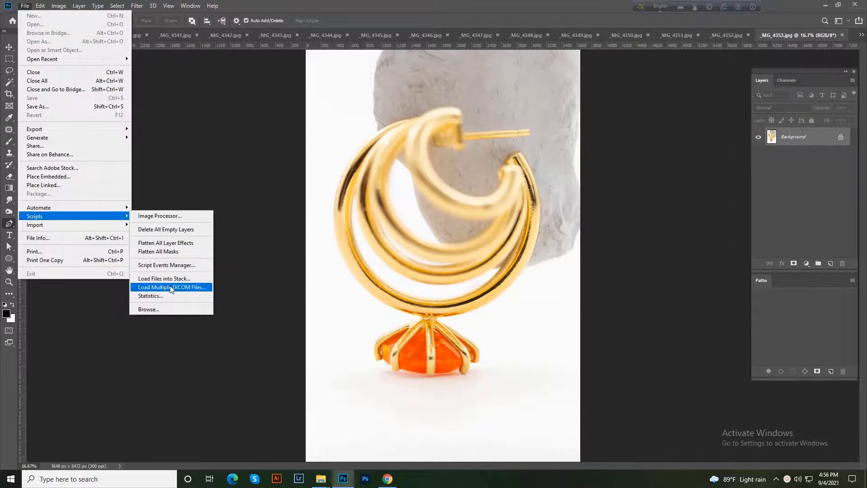
click(187, 278)
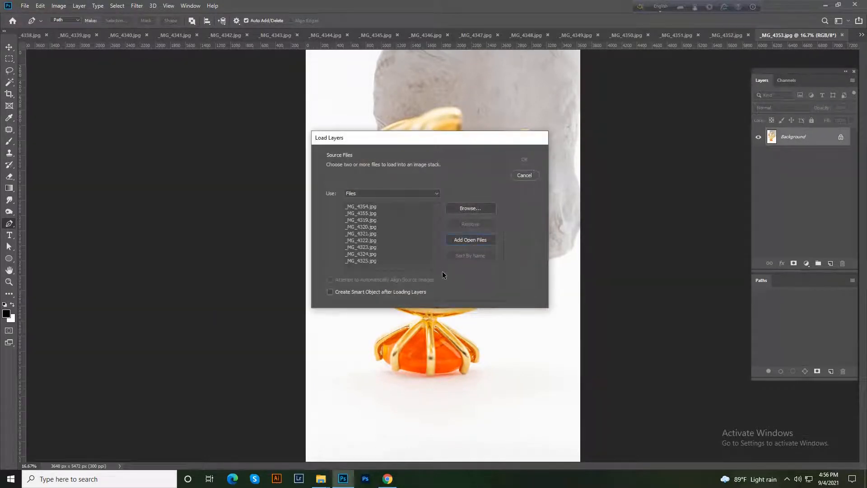
click(524, 160)
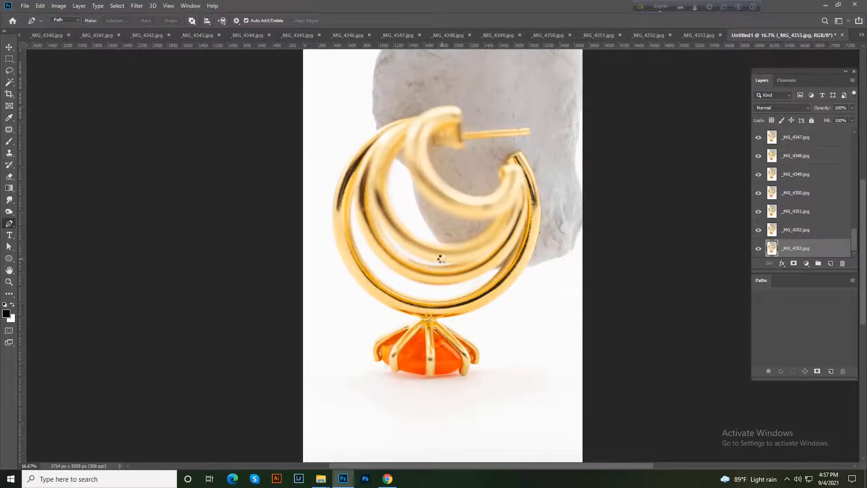
Auto-blend all layers using Stack Images with Seamless Tones and Colors and Content Aware Fill Transparent Areas enabled
scroll(819, 138, up, 7)
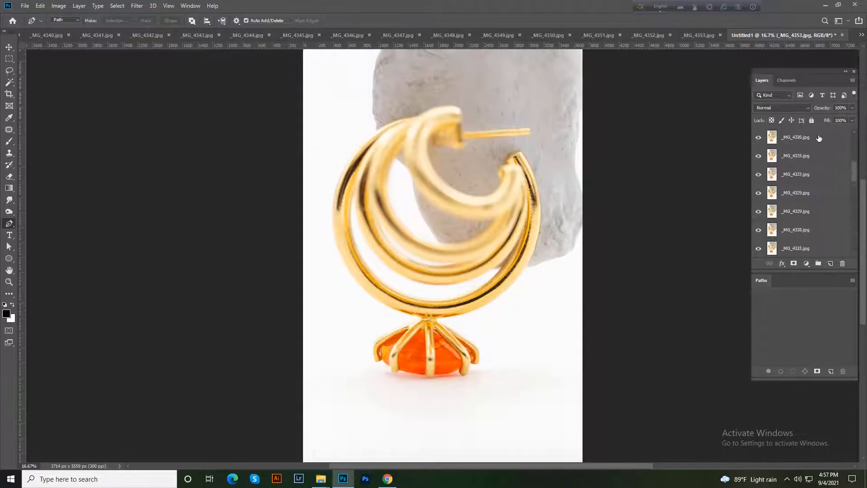
key(ctrl+alt+a)
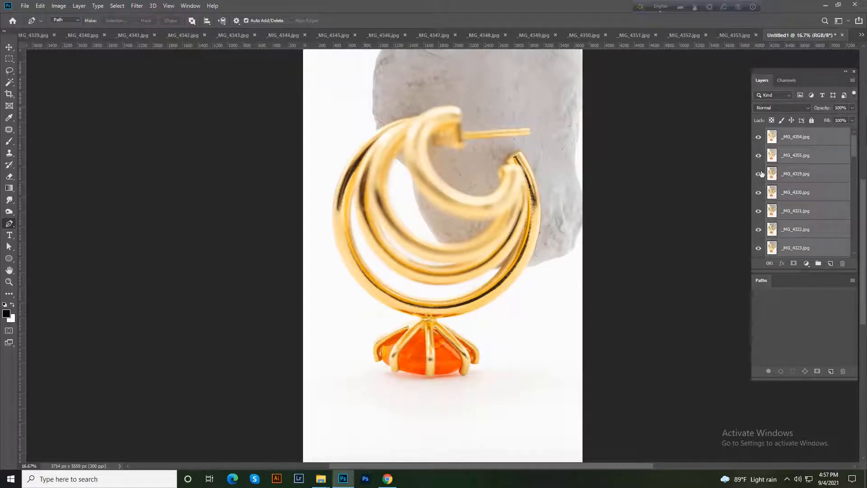
click(40, 6)
click(124, 229)
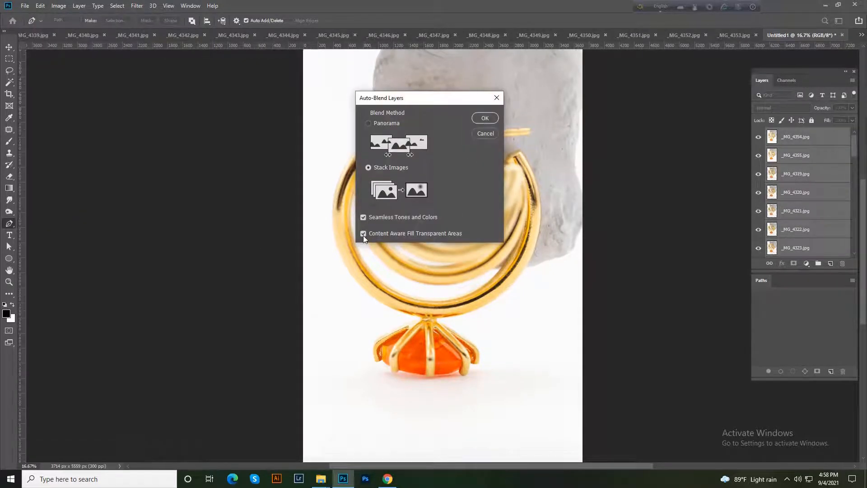
click(485, 118)
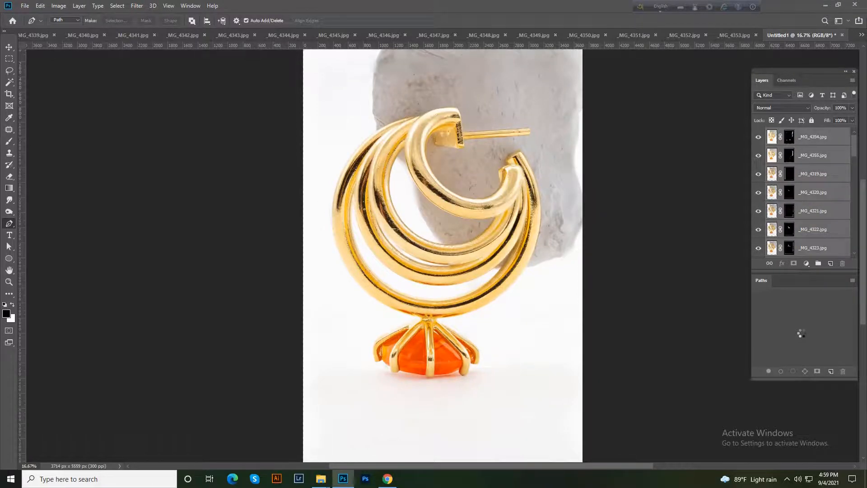
Merge a copy of the blended layers into a new layer and paste it into _MG_4346.jpg above the background
key(ctrl+g)
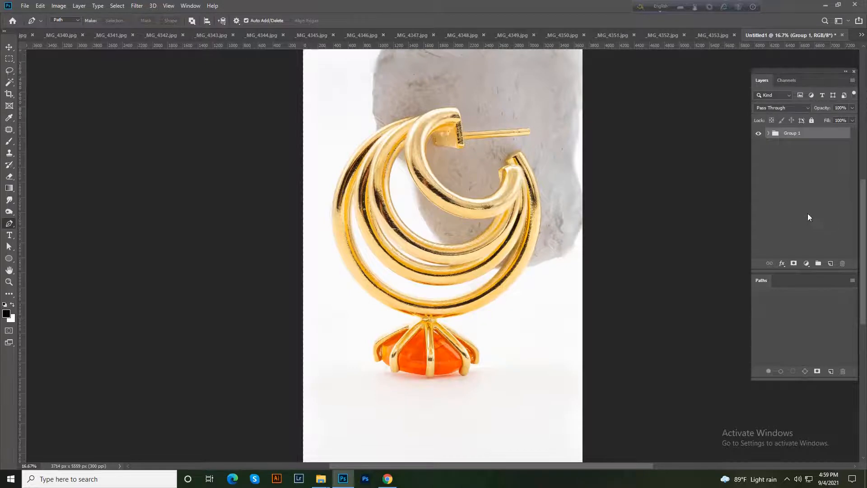
key(ctrl+z)
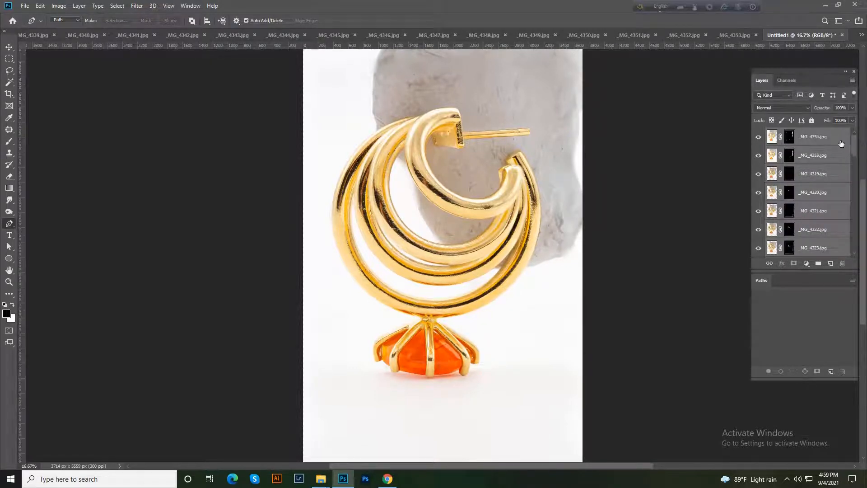
click(829, 143)
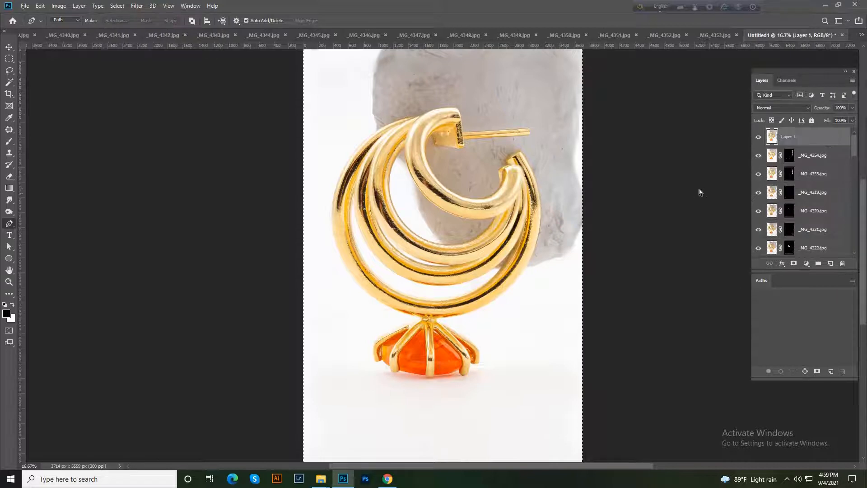
click(364, 36)
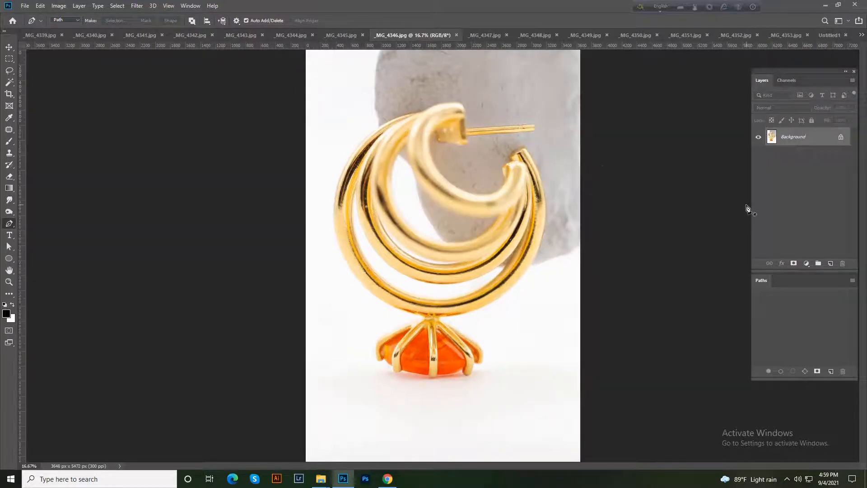
key(ctrl+v)
Compare the sharpness of the hoops between the pasted stacked layer and the original background by toggling layer visibility
scroll(584, 168, up, 4)
alt+click(758, 157)
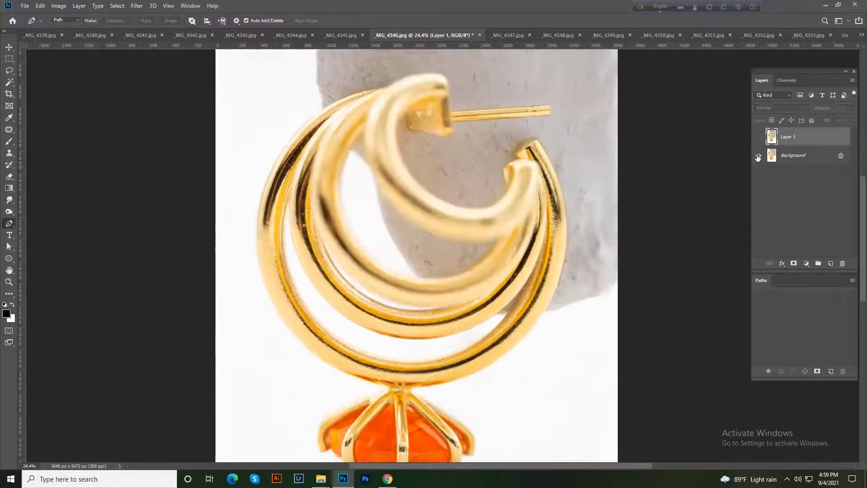
alt+click(758, 157)
alt+click(758, 157)
alt+click(758, 157)
alt+click(758, 157)
alt+click(757, 157)
scroll(446, 244, up, 9)
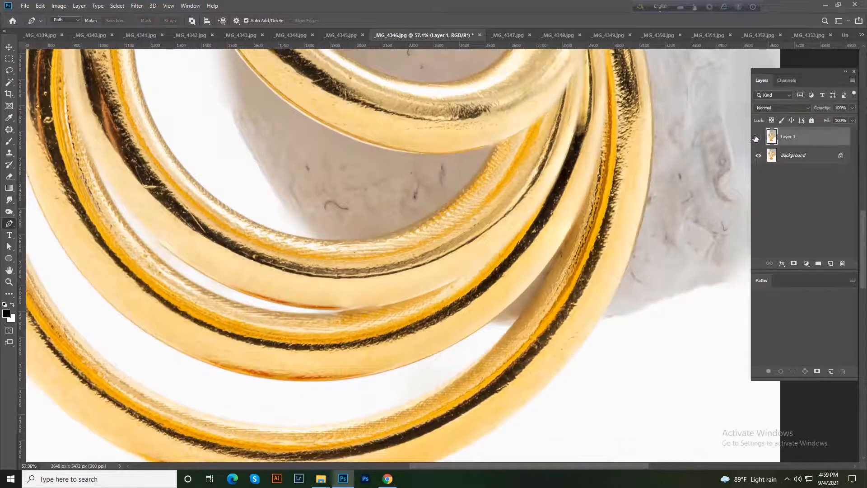
click(757, 138)
click(757, 138)
Compare the orange gem and its prongs with the pasted layer shown and hidden
drag(339, 445, 399, 286)
scroll(399, 286, up, 3)
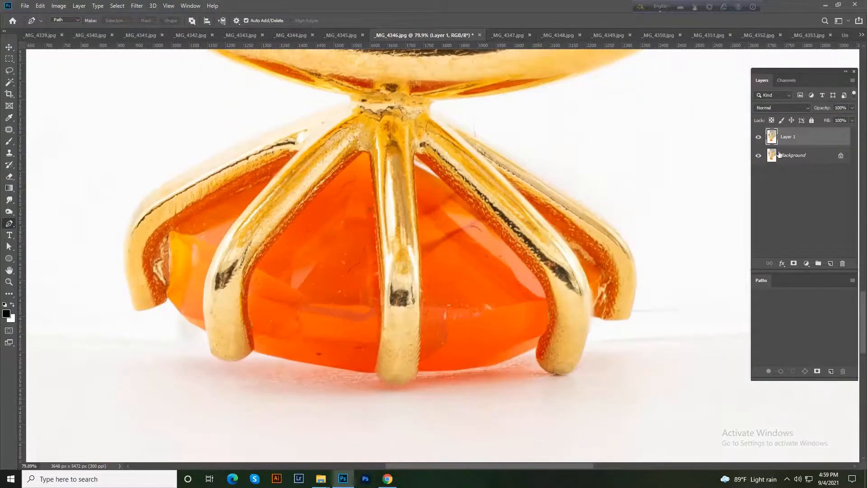
click(757, 139)
click(757, 139)
click(757, 139)
Create a new path and start tracing the upper edge of the earring post from the block outward
scroll(548, 346, down, 10)
drag(628, 58, 558, 199)
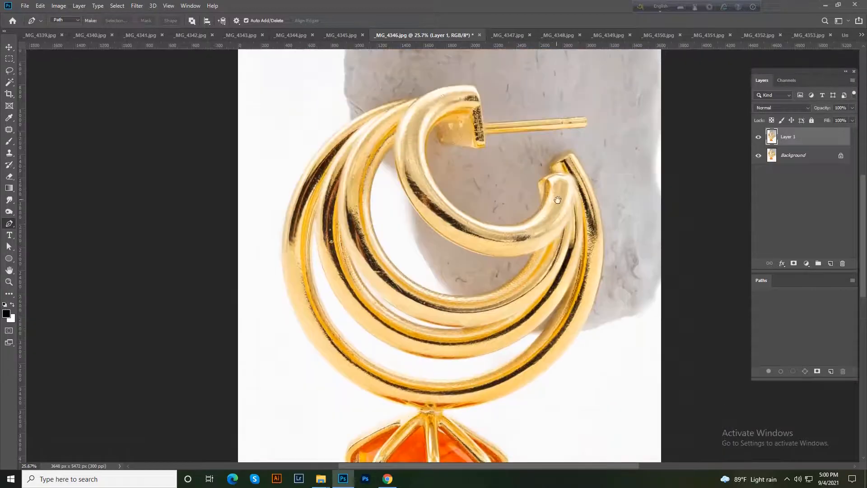
click(831, 371)
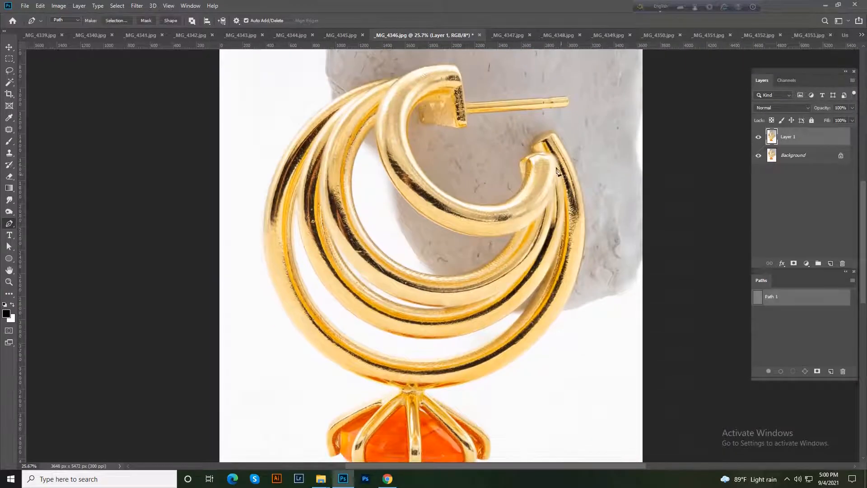
scroll(455, 119, up, 3)
scroll(454, 118, up, 6)
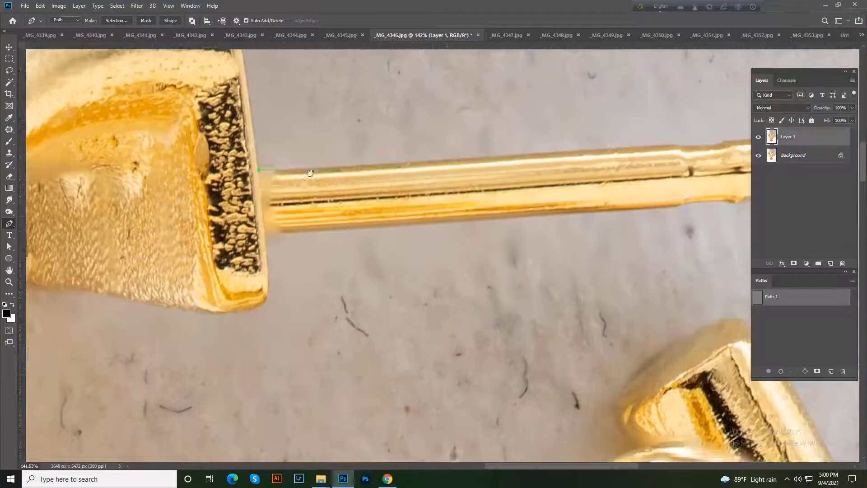
click(249, 172)
click(389, 170)
scroll(532, 165, up, 1)
click(485, 171)
click(530, 168)
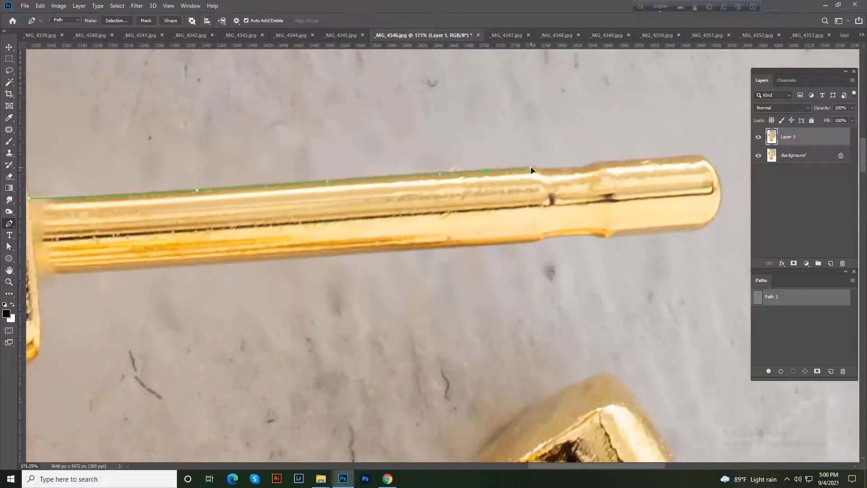
Continue the path over the notch and around the rounded tip of the post
drag(591, 167, 594, 165)
drag(603, 162, 607, 163)
drag(681, 176, 566, 135)
scroll(531, 161, up, 3)
drag(580, 154, 587, 173)
drag(581, 206, 541, 230)
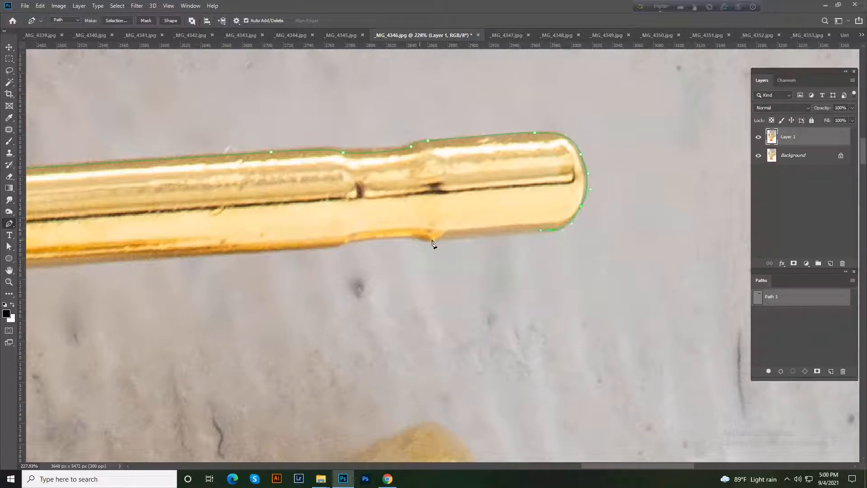
Trace the lower edge of the post back to where it meets the block
click(422, 240)
drag(350, 241, 291, 248)
drag(239, 252, 426, 193)
scroll(139, 214, down, 4)
drag(259, 199, 531, 172)
scroll(272, 198, up, 2)
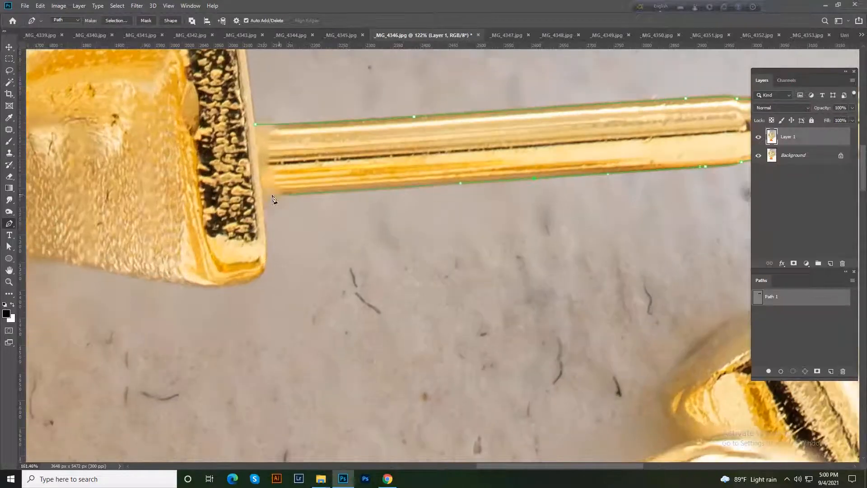
click(264, 198)
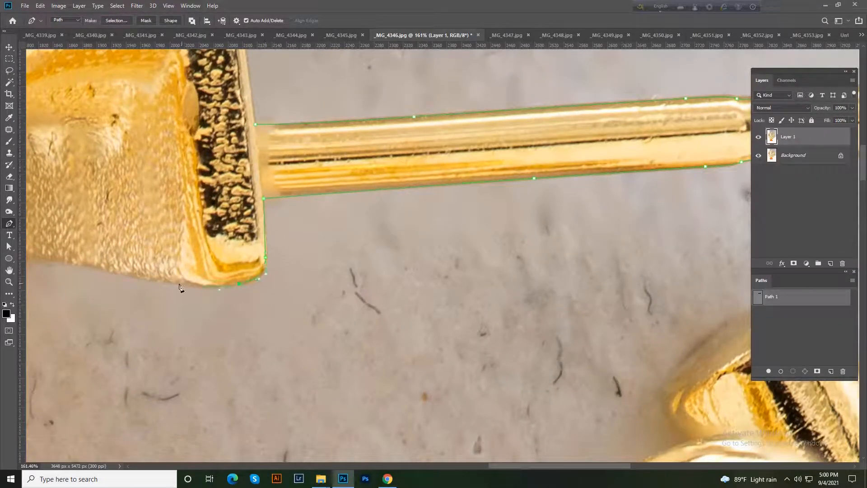
Continue the path around the underside of the block and along the inner edge of the smallest hoop
click(136, 281)
drag(55, 265, 266, 194)
scroll(271, 228, down, 3)
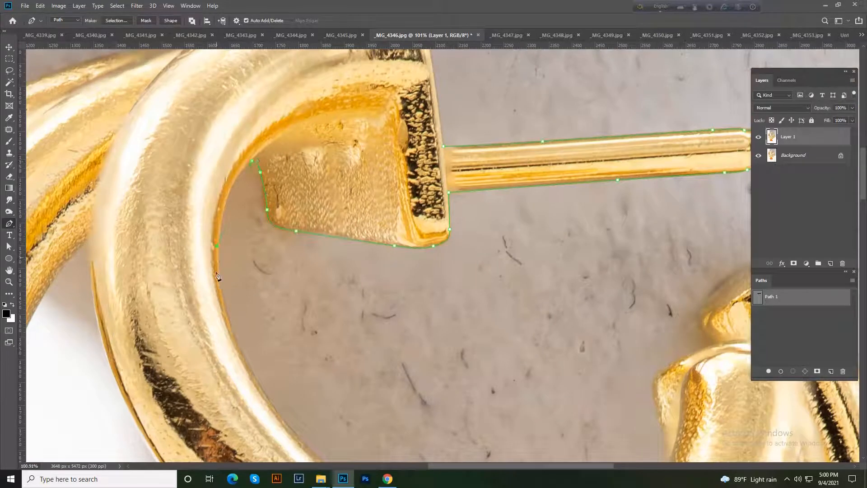
click(215, 307)
drag(215, 307, 226, 187)
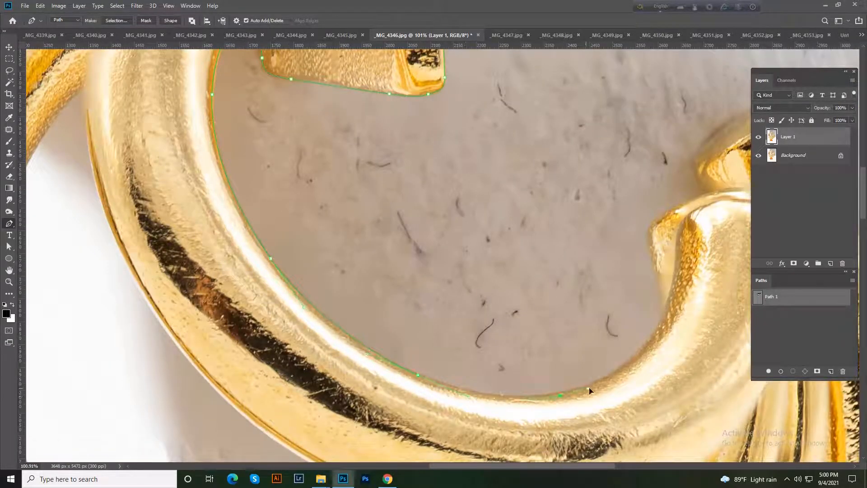
drag(589, 390, 597, 389)
drag(672, 278, 580, 323)
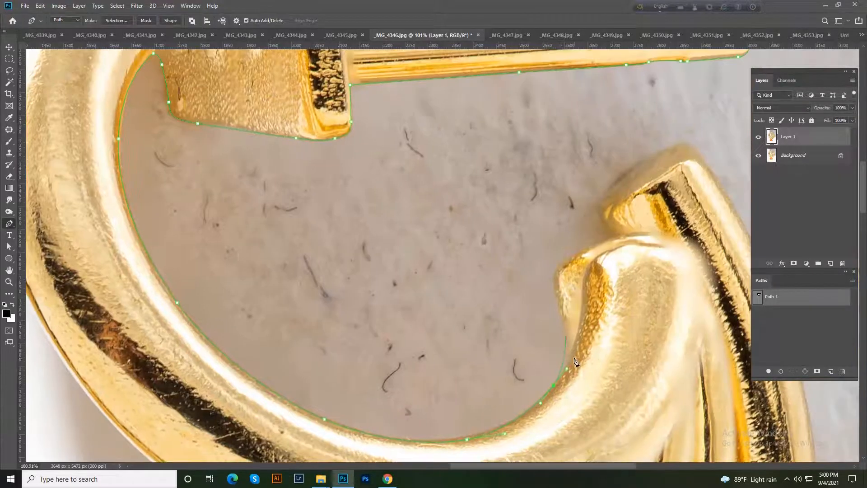
Trace around the open ends of the smallest hoop and the outer hoop behind it
scroll(569, 343, up, 1)
drag(571, 353, 571, 349)
drag(552, 278, 549, 258)
click(621, 216)
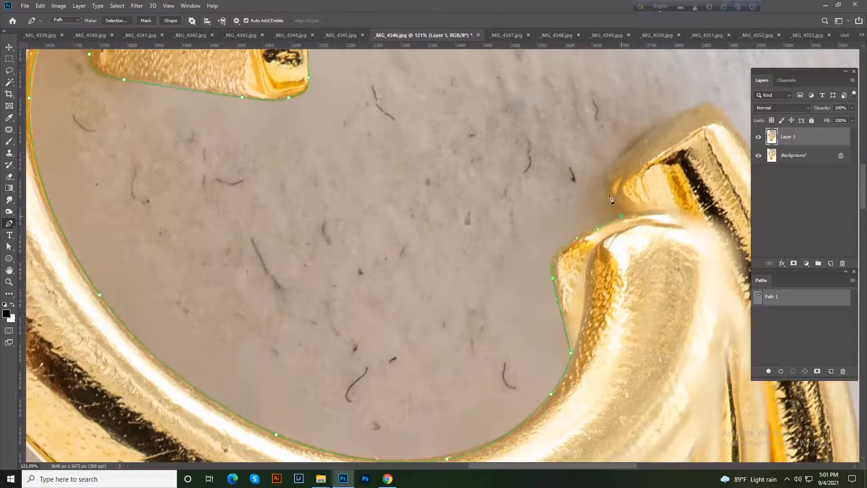
drag(609, 193, 604, 179)
drag(635, 141, 672, 111)
drag(685, 125, 561, 128)
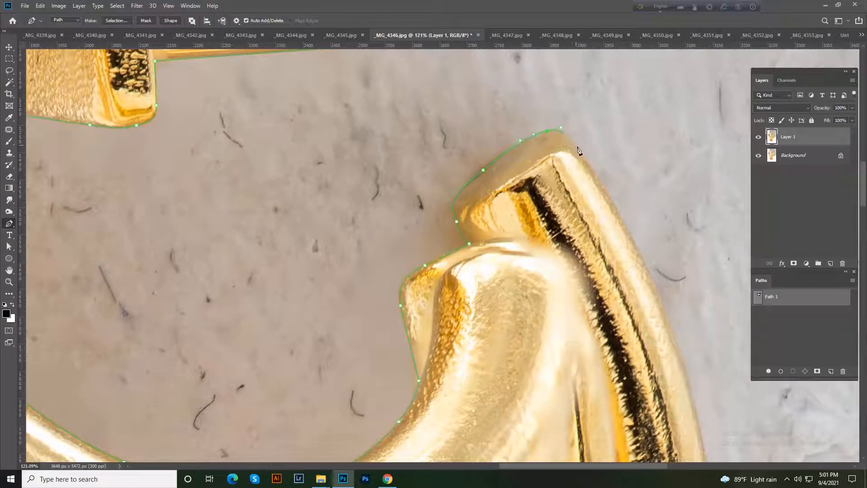
Continue the path down the right outer edge of the large hoop to near the gem connector
drag(651, 278, 666, 312)
drag(673, 331, 679, 352)
drag(681, 357, 515, 171)
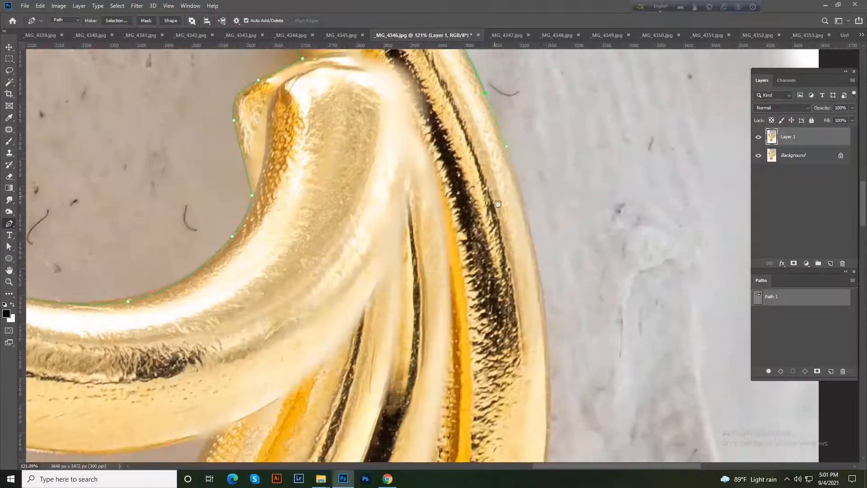
drag(542, 287, 550, 332)
drag(541, 429, 550, 198)
drag(547, 303, 538, 376)
drag(537, 376, 585, 153)
drag(511, 319, 571, 213)
scroll(465, 400, down, 4)
drag(463, 321, 538, 302)
scroll(361, 348, up, 3)
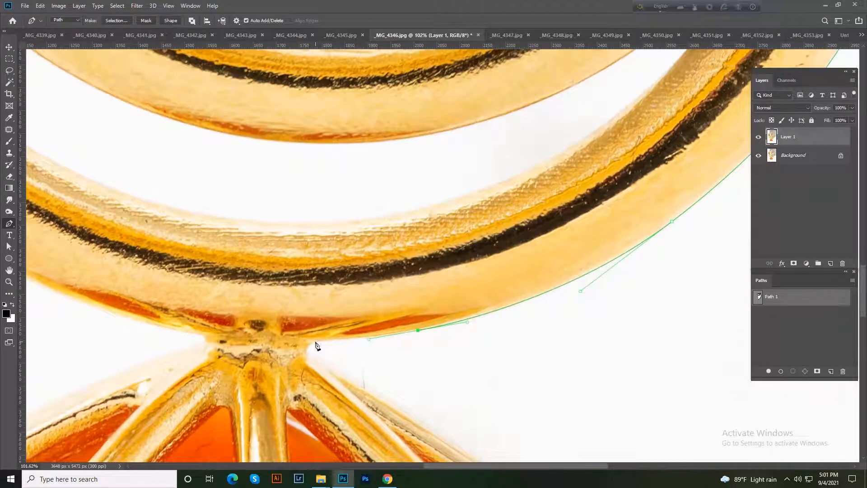
Trace the right side of the gem connector and the outer edge of the rear right prong
drag(313, 342, 308, 357)
click(307, 355)
drag(412, 421, 313, 278)
drag(380, 317, 445, 359)
drag(461, 404, 373, 339)
Continue the path around the front right prong and along the gem's bottom edge to the middle prong
click(363, 338)
click(358, 337)
drag(345, 385, 269, 370)
scroll(297, 401, up, 3)
drag(228, 390, 504, 352)
click(418, 358)
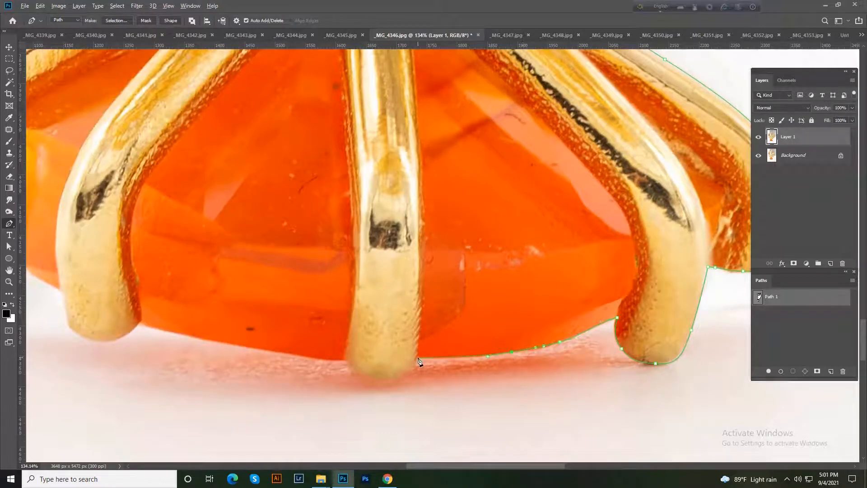
Trace around the middle prong tip, the gem's lower edge and the front left prong tip
click(347, 361)
drag(268, 348, 236, 343)
drag(141, 322, 296, 357)
scroll(347, 386, up, 2)
drag(292, 346, 233, 276)
Continue the path along the gem's left edge and around the tip of the rear left prong
scroll(312, 312, up, 2)
drag(174, 274, 275, 312)
drag(268, 278, 262, 253)
drag(250, 182, 255, 120)
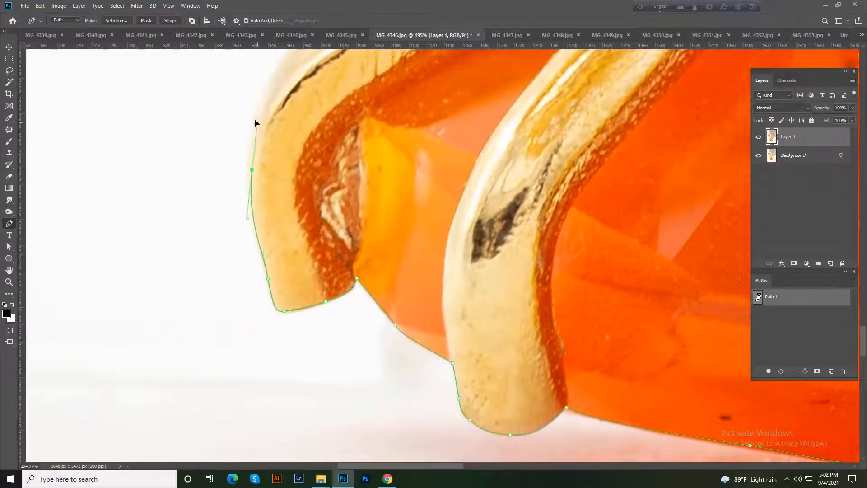
Trace the outer edge of the rear left prong up to the left side of the gem connector
drag(247, 165, 294, 291)
drag(322, 199, 340, 165)
drag(379, 137, 296, 261)
drag(334, 240, 374, 217)
drag(548, 142, 507, 159)
drag(585, 137, 477, 195)
scroll(477, 195, down, 4)
scroll(477, 195, up, 2)
click(482, 188)
click(484, 176)
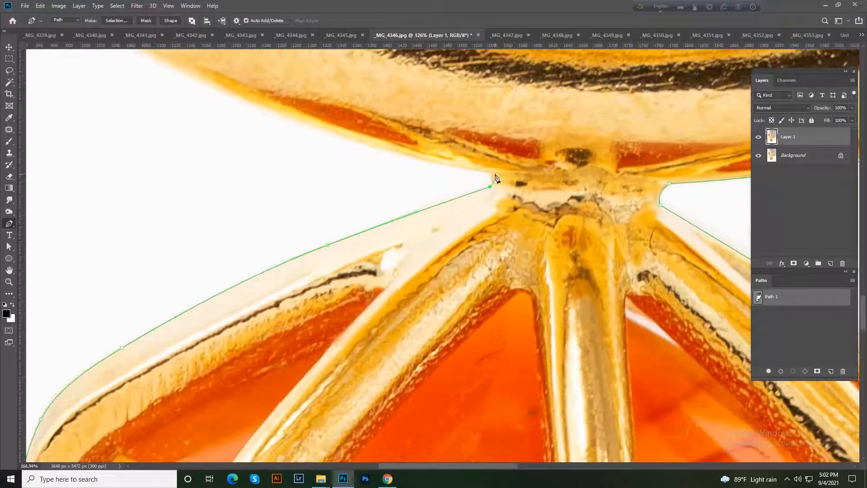
Continue the path from the connector along the lower left outer edge of the large hoop
drag(361, 152, 487, 204)
drag(408, 169, 255, 117)
scroll(256, 119, down, 4)
drag(292, 144, 553, 348)
drag(375, 203, 294, 118)
scroll(291, 110, down, 5)
drag(284, 77, 372, 312)
drag(334, 195, 322, 117)
Continue the pen path up the left outer edge of the large hoop toward the top of the earring
scroll(322, 117, down, 4)
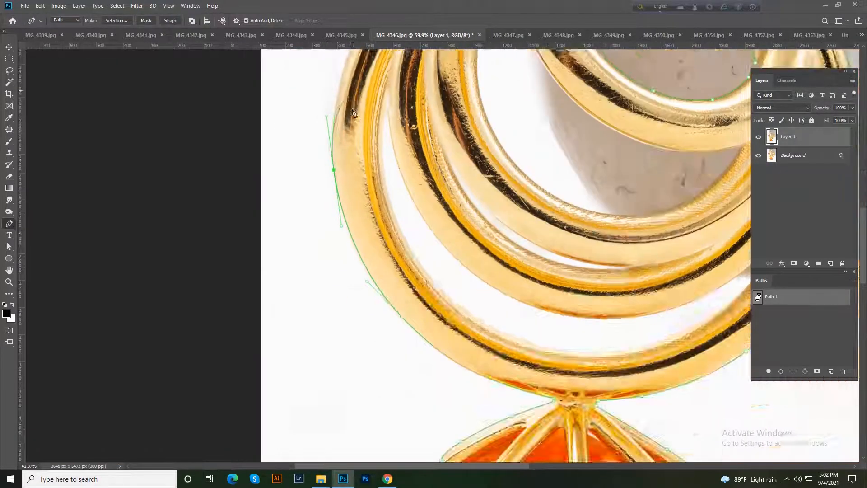
drag(335, 84, 318, 267)
scroll(318, 266, up, 3)
drag(362, 173, 399, 113)
drag(476, 75, 395, 203)
Trace the top edges of the rear and front hoops and close the outline where the ear post meets the end block
scroll(395, 203, up, 3)
mouse_move(432, 171)
mouse_down()
mouse_move(496, 142)
mouse_move(421, 174)
mouse_up()
click(557, 140)
drag(495, 133, 550, 124)
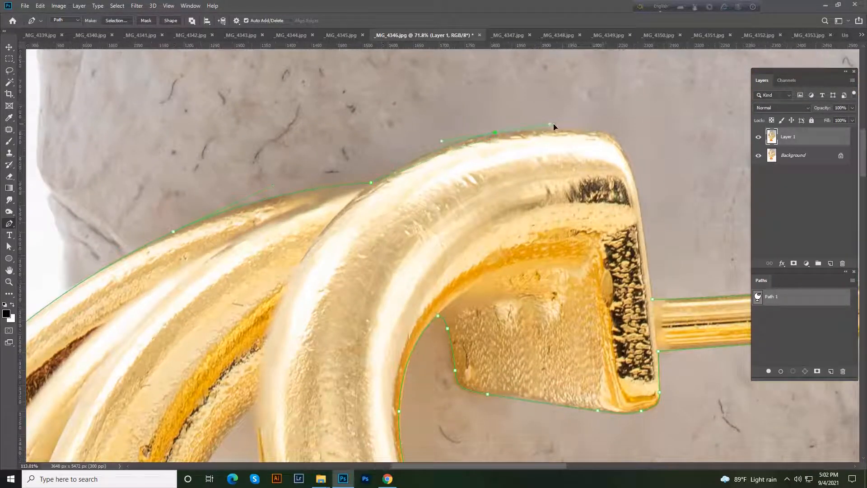
click(652, 299)
scroll(515, 290, down, 10)
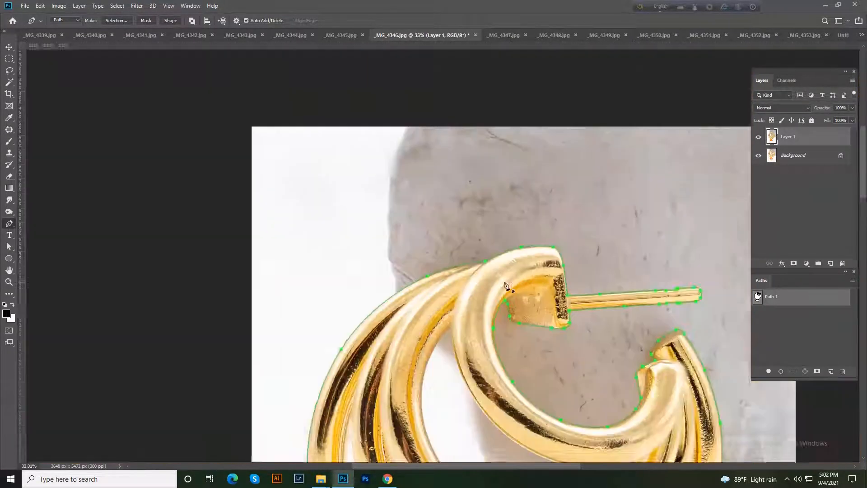
Start a path for the opening behind the front hoop and trace the second hoop's inner edge up to its upper left end
drag(513, 290, 426, 122)
scroll(562, 318, up, 7)
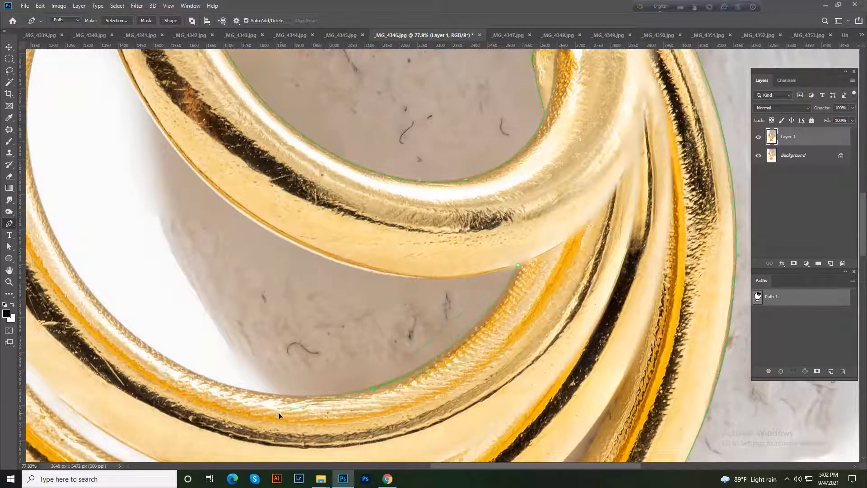
drag(279, 413, 448, 424)
drag(271, 316, 246, 367)
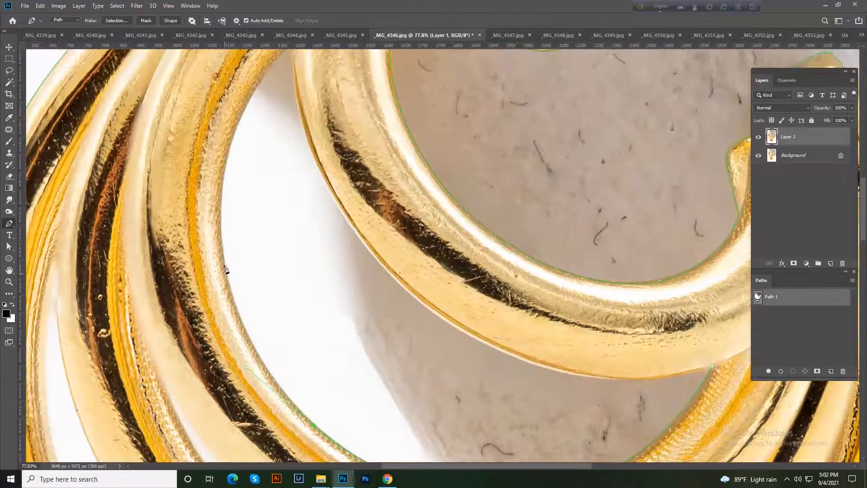
scroll(281, 168, up, 4)
drag(333, 101, 358, 93)
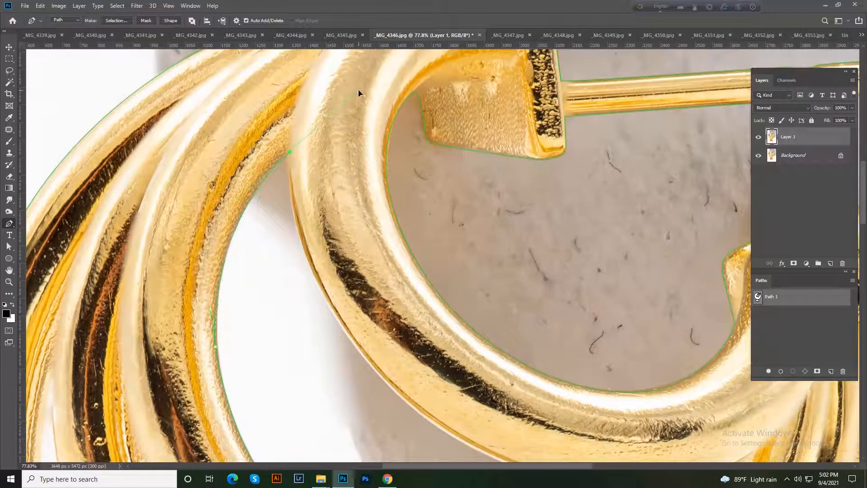
Trace the front hoop's lower outer edge to close the path around the central opening
drag(344, 330, 373, 375)
drag(403, 417, 283, 260)
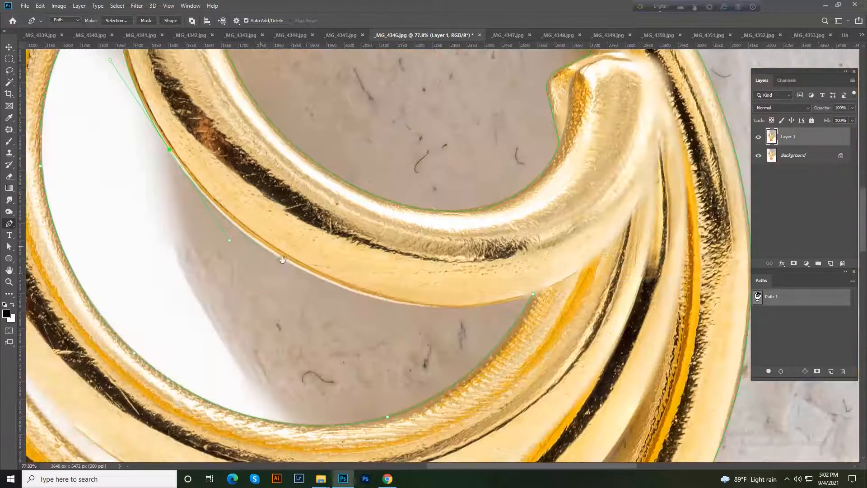
drag(538, 292, 567, 280)
scroll(583, 289, down, 5)
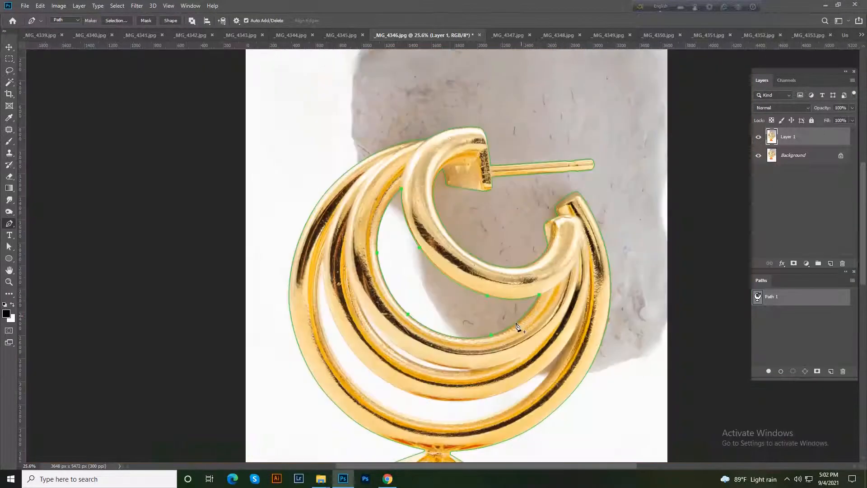
Start a path in the gap inside the large hoop and trace its inner edge from the right end down to the bottom
scroll(580, 240, up, 6)
click(596, 194)
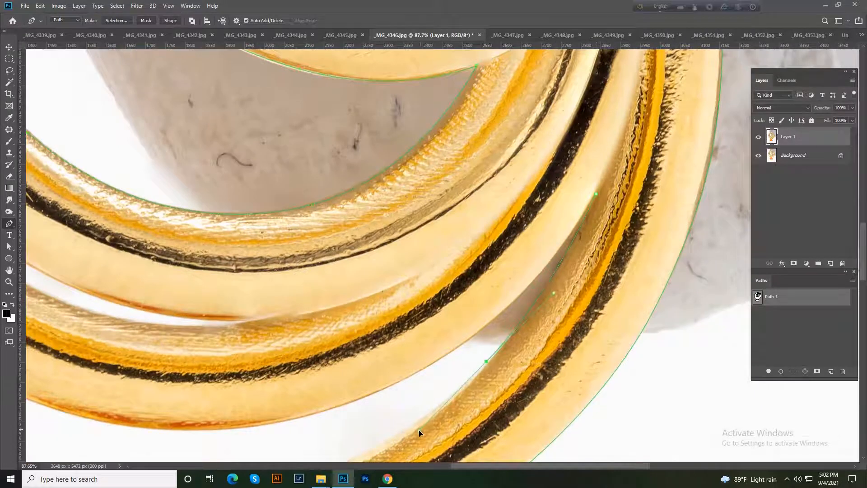
drag(417, 396, 554, 270)
drag(363, 370, 267, 385)
drag(203, 364, 349, 385)
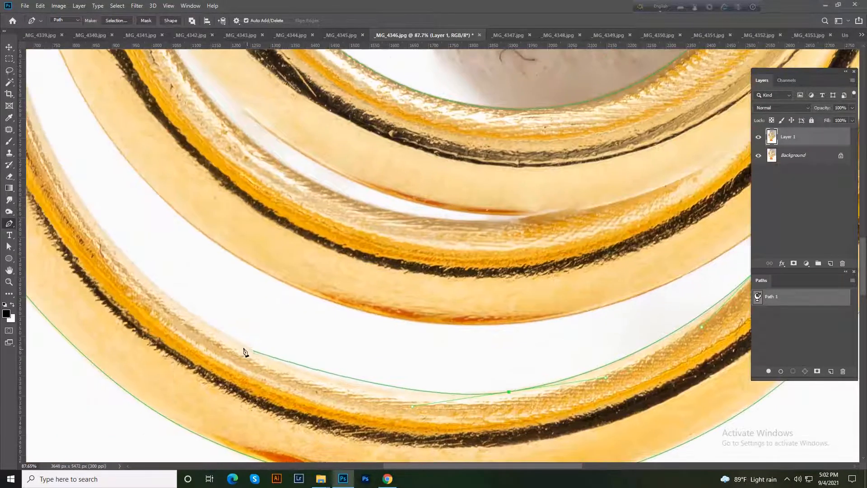
Continue along the large hoop's left inner edge up to the gap's narrow upper tip
drag(231, 339, 154, 301)
drag(50, 168, 120, 138)
drag(129, 147, 198, 297)
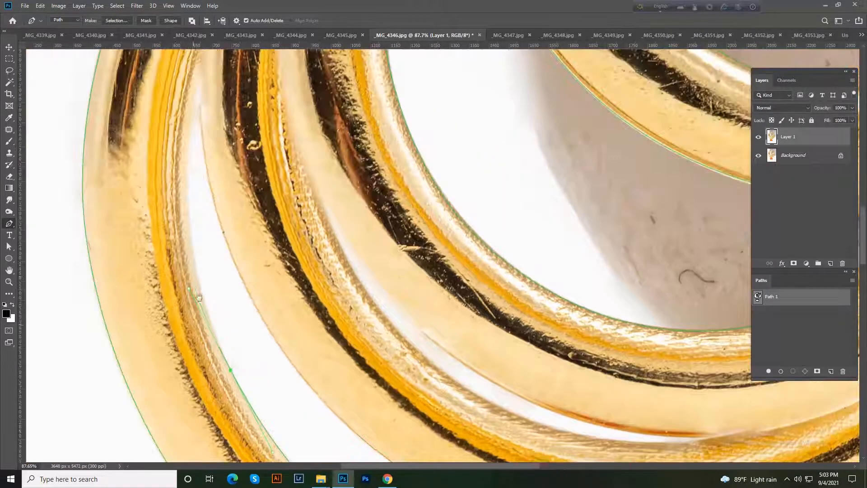
drag(186, 173, 186, 146)
drag(187, 143, 173, 219)
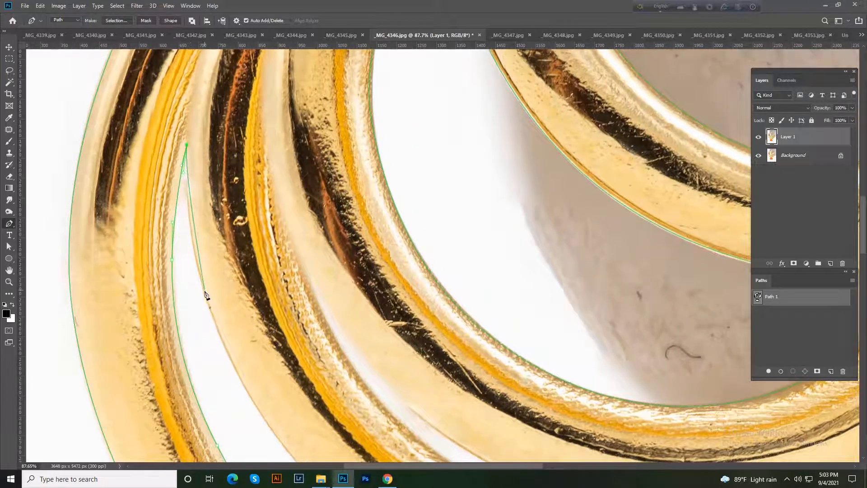
Trace back along the outer lower edge of the neighbouring middle hoop to close the gap's path at its right end
drag(204, 292, 192, 173)
drag(289, 305, 160, 239)
drag(323, 301, 425, 326)
drag(407, 305, 289, 333)
drag(482, 302, 542, 279)
drag(624, 209, 470, 298)
key(ctrl+z)
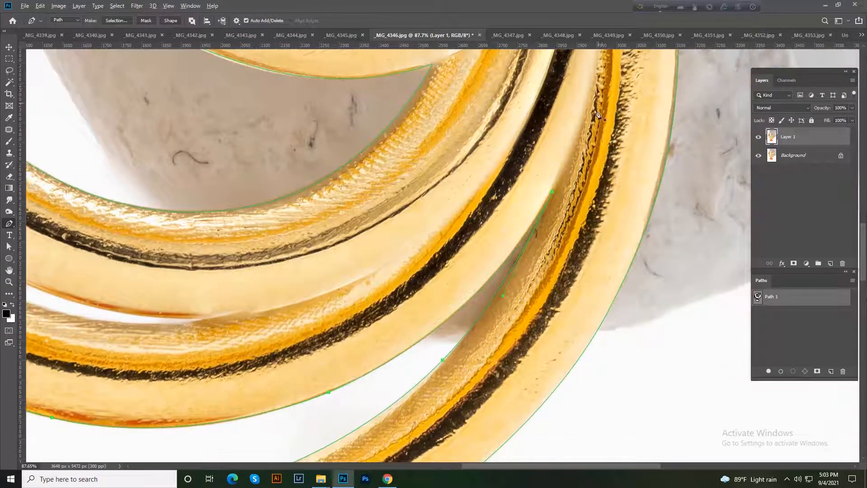
Trace a closed path around the narrow crescent-shaped gap between the two middle hoops
scroll(548, 167, down, 6)
scroll(433, 206, up, 6)
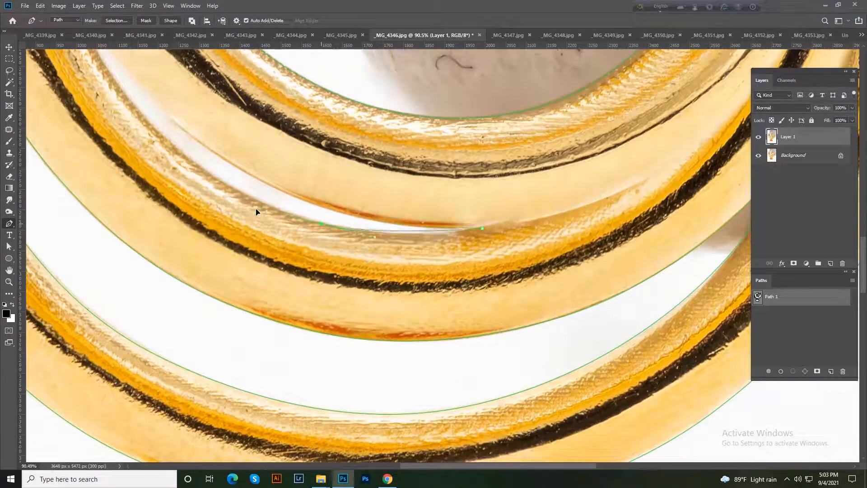
drag(256, 209, 239, 203)
drag(239, 203, 400, 299)
drag(295, 203, 261, 163)
drag(249, 130, 265, 225)
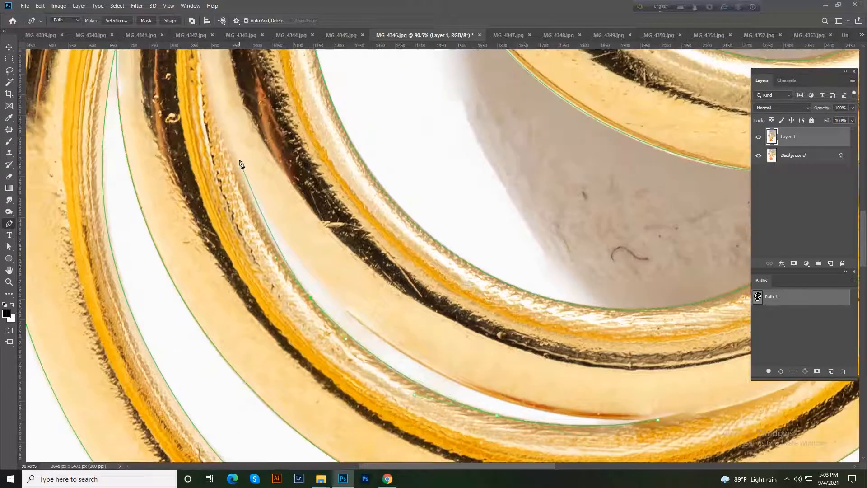
drag(374, 334, 444, 395)
drag(628, 428, 618, 316)
scroll(601, 318, down, 10)
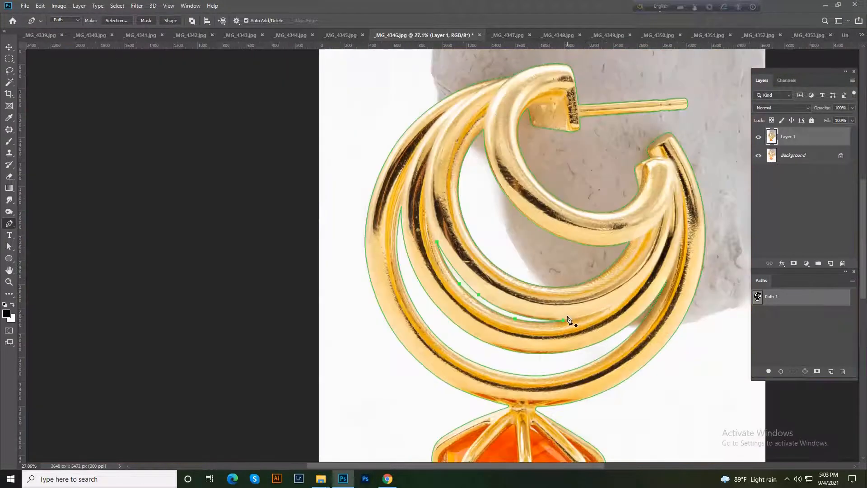
Convert the finished earring path into a selection and feather its edge
key(ctrl+Return)
key(shift+F6)
key(Return)
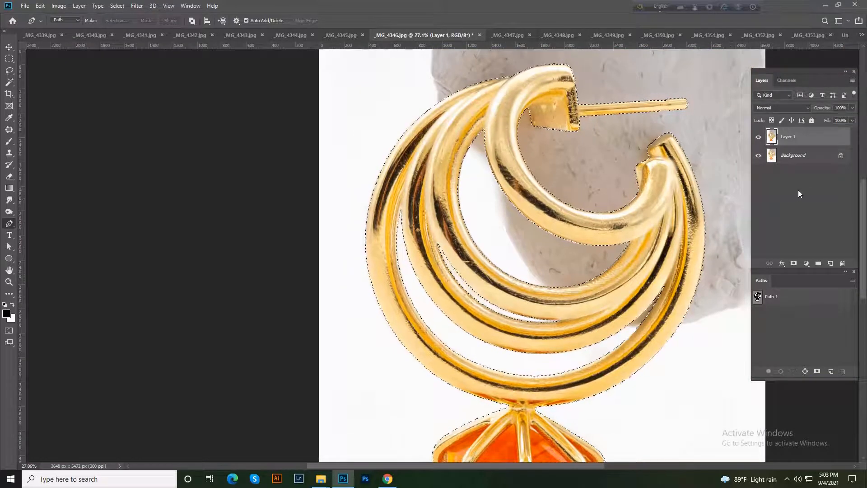
Merge the top layer into the background and copy the selected earring onto new layers
key(ctrl+e)
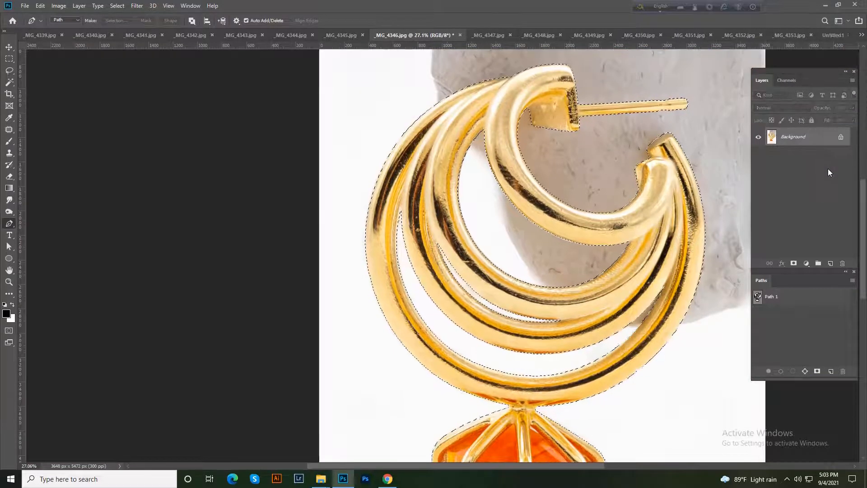
key(ctrl+j)
key(ctrl+j)
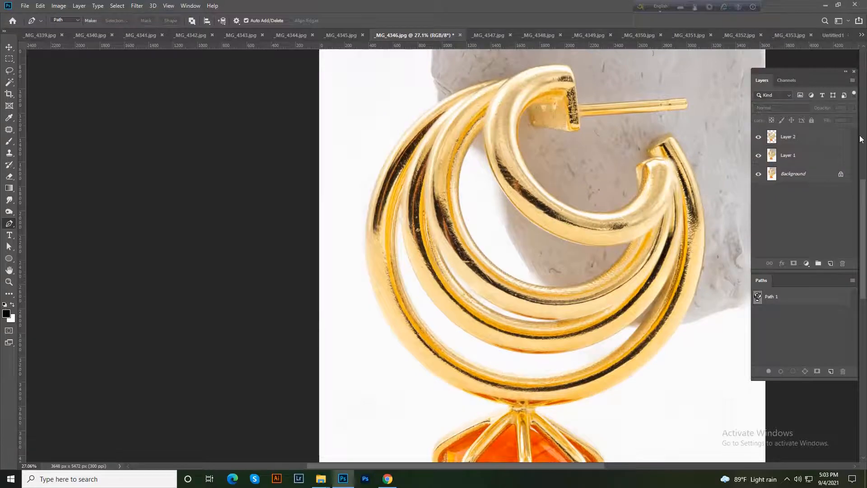